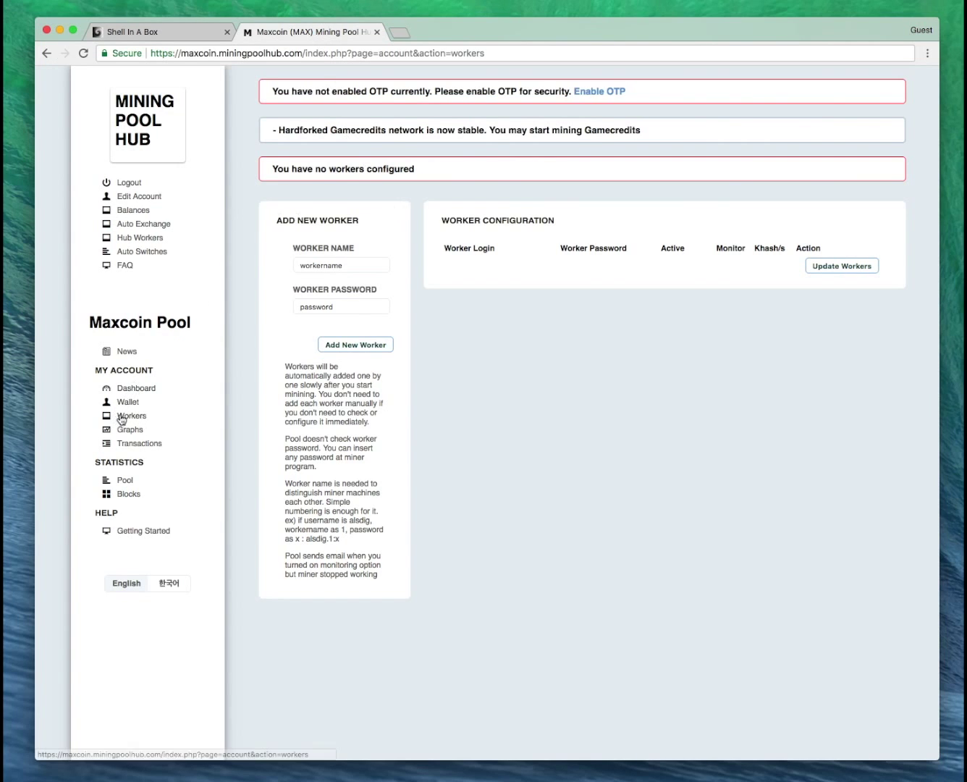
left_click(134, 418)
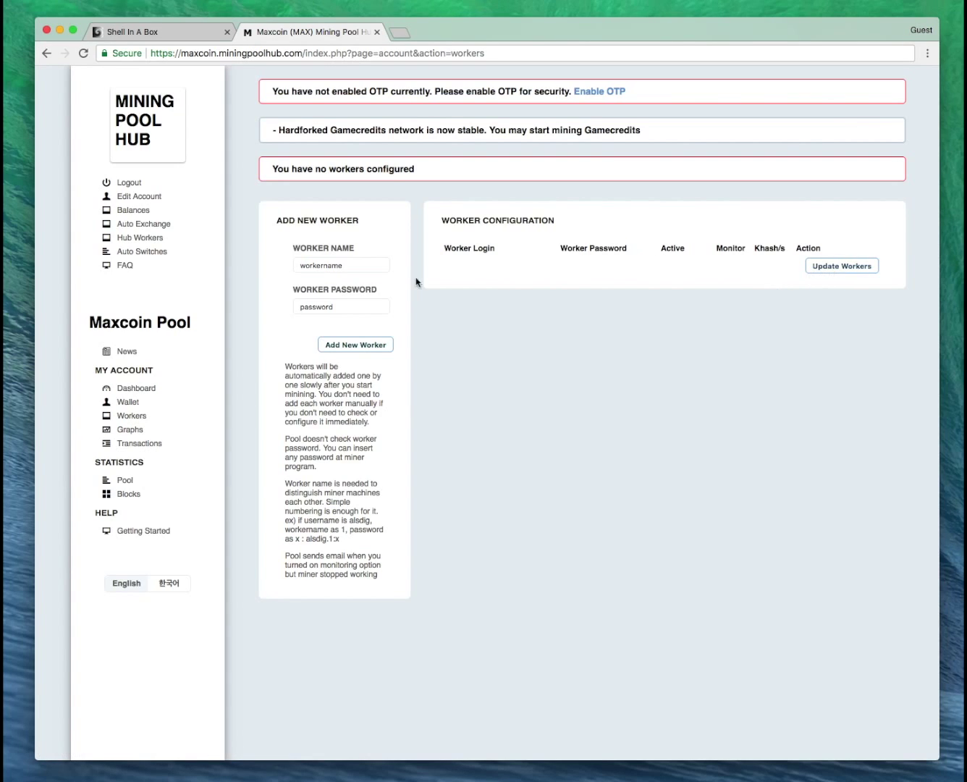
double_click(363, 263)
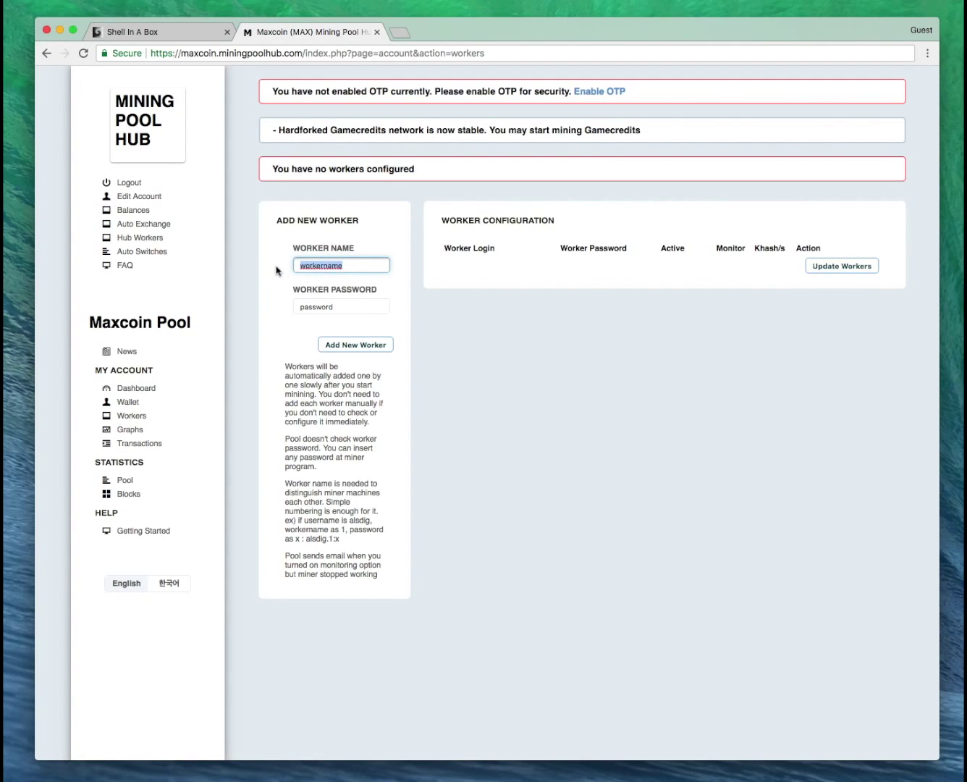
key("super+v")
double_click(335, 303)
type("x")
left_click(367, 345)
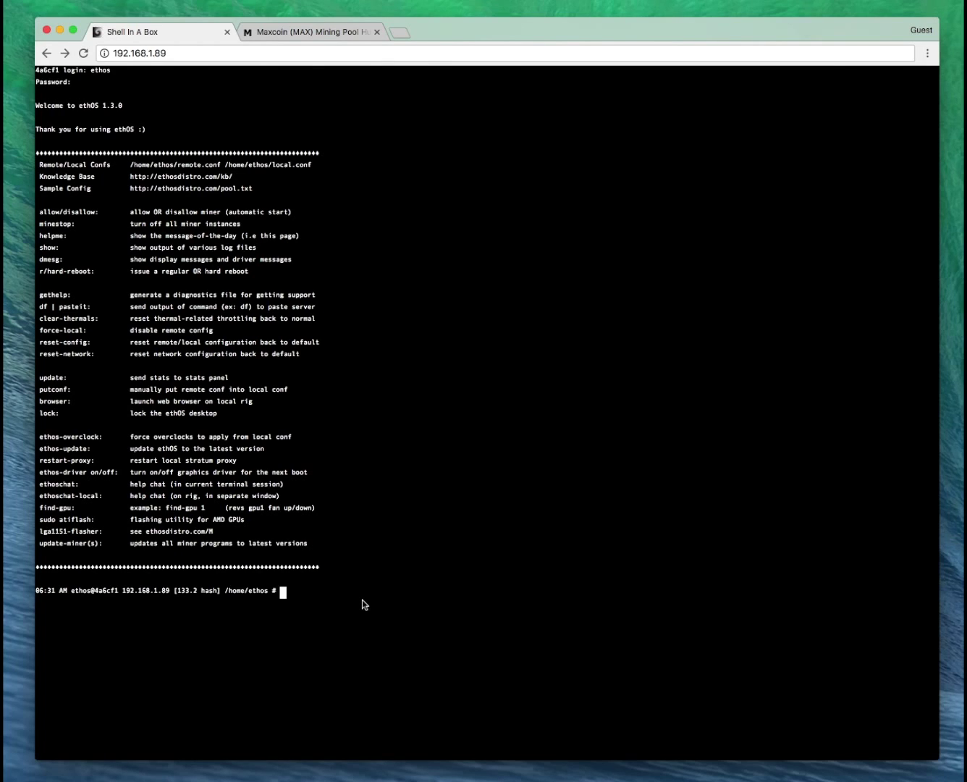
Open local.conf in vi from the ethOS prompt.
type("vi local.conf")
key("Return")
Edit anyway past the swap-file warning and enter insert mode near the flags line.
key("e")
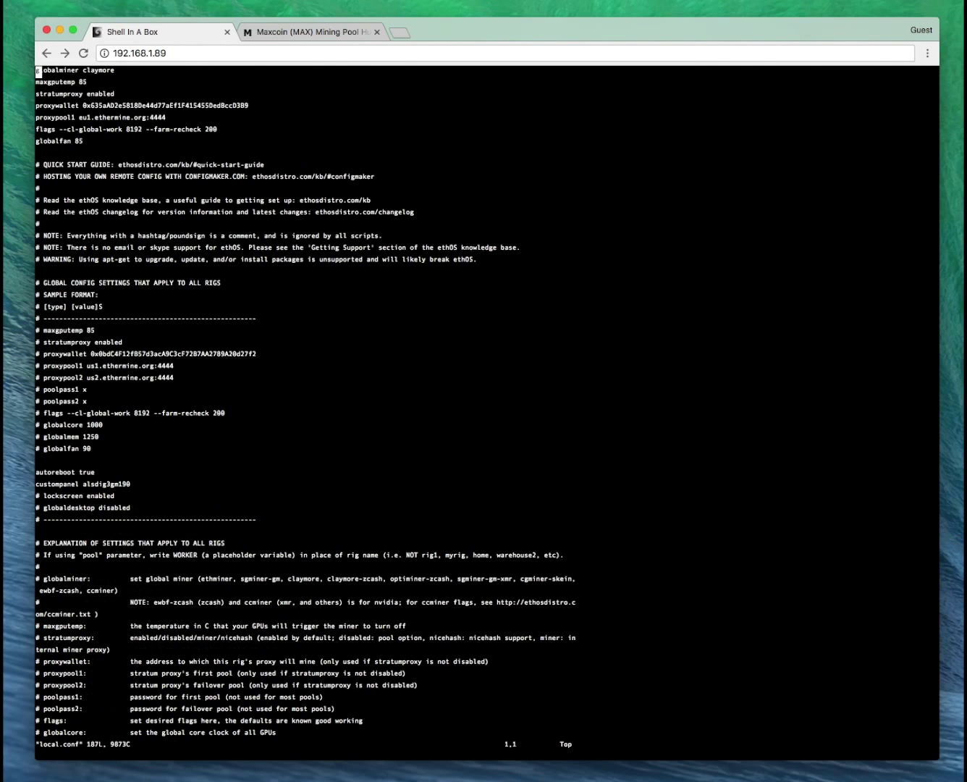
key("Down")
key("Down")
key("Down")
key("Down")
key("Down")
key("Right")
key("Right")
key("Right")
key("Right")
key("Right")
key("Right")
key("Right")
key("Right")
key("Right")
key("Right")
key("Right")
key("Right")
key("Right")
key("Right")
key("Right")
key("Right")
key("Right")
key("Right")
key("Right")
key("Right")
key("Right")
key("Right")
key("Right")
key("Right")
key("Right")
key("Right")
key("Right")
key("Left")
key("Left")
key("Left")
key("Down")
Change the flags work value from 8192 to 16387 and add blank lines below globalfan 85.
key("Down")
key("i")
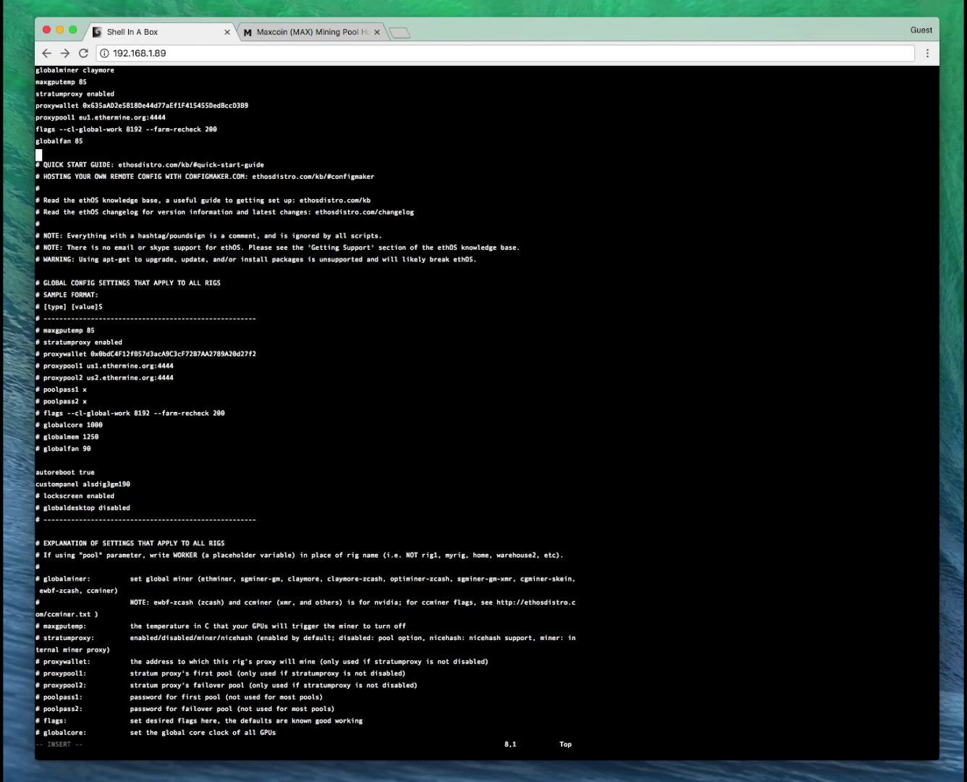
key("Right")
key("Right")
key("Right")
key("Right")
key("Right")
key("Right")
key("Right")
key("Right")
key("Right")
key("Right")
key("Right")
key("Right")
key("Right")
key("Right")
key("Right")
key("Right")
key("Right")
key("Right")
key("Right")
key("Right")
key("Right")
key("Right")
key("Right")
key("Right")
key("Right")
key("Delete")
key("Delete")
key("BackSpace")
key("BackSpace")
type("16387")
key("Down")
key("Down")
key("Return")
key("Return")
key("Return")
key("Return")
key("Up")
key("Up")
key("Up")
key("Up")
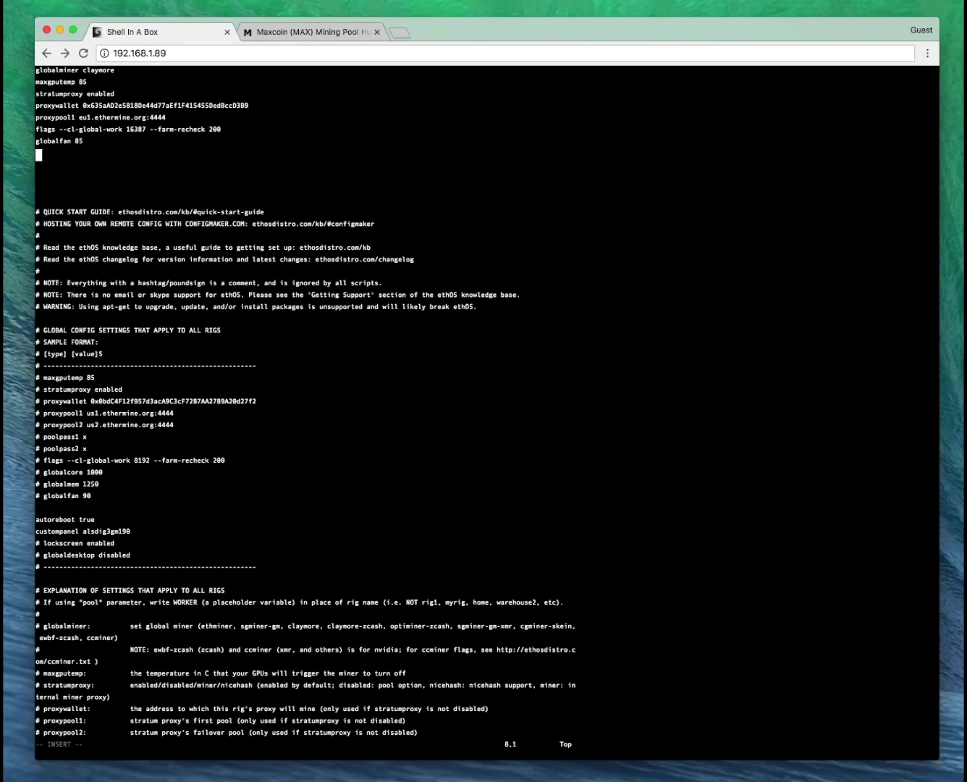
Add dualminer enabled and dualminer-coin keccak lines, then begin a dualminer-pool line.
type("dualminer enabled")
key("Return")
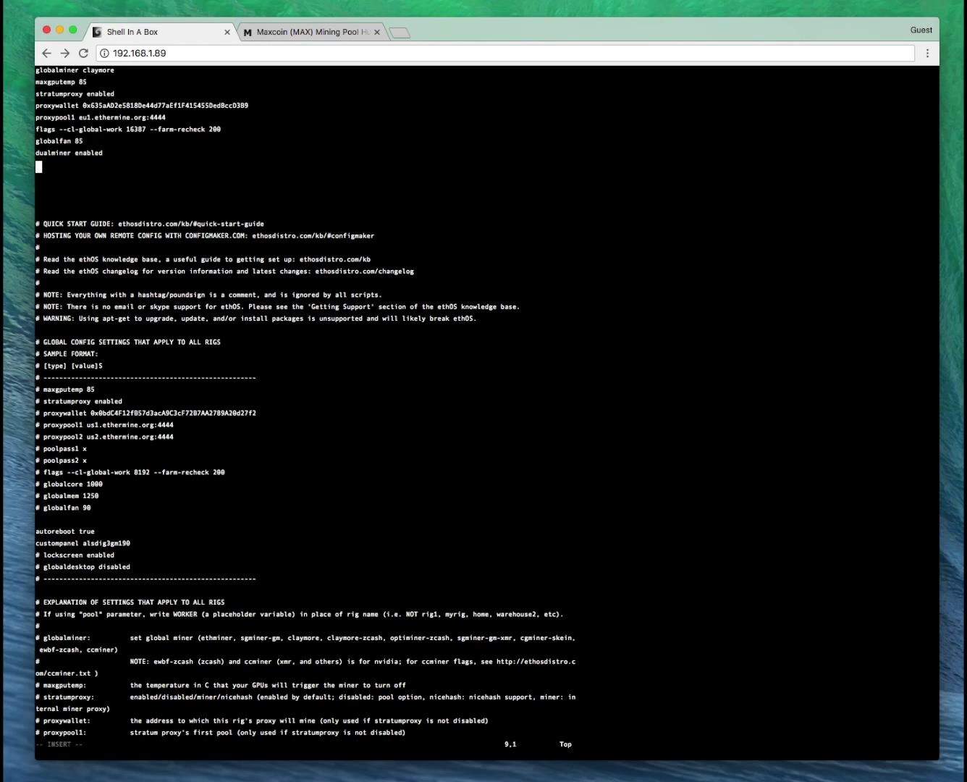
type("dualminer-coin keccak")
key("Return")
type("dualminer-pool")
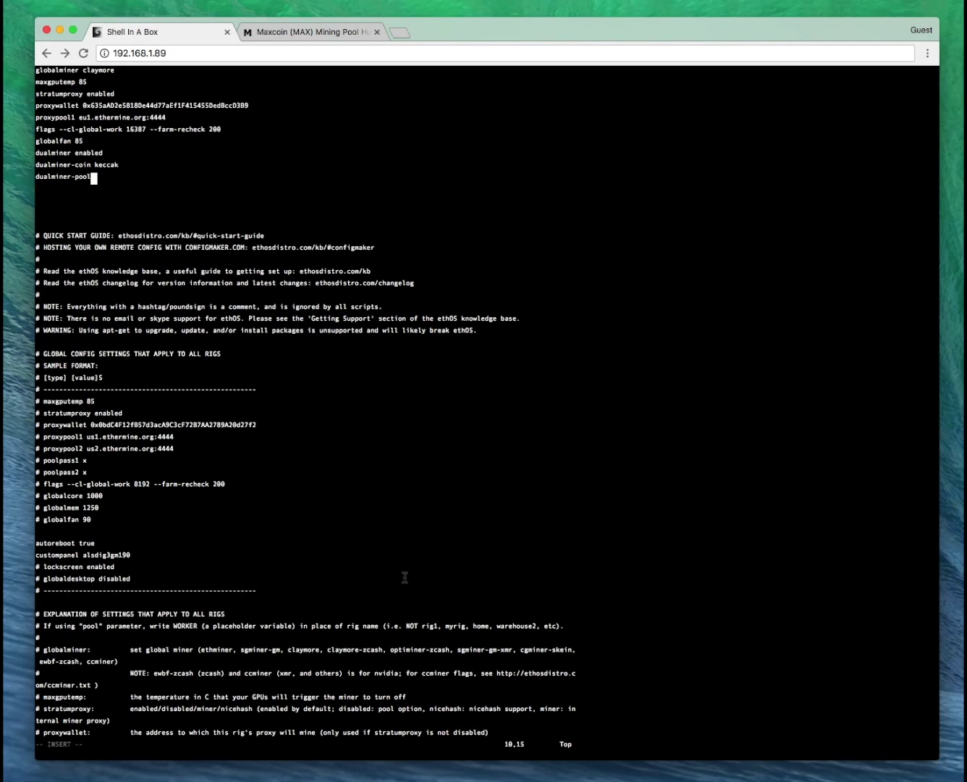
left_click(328, 32)
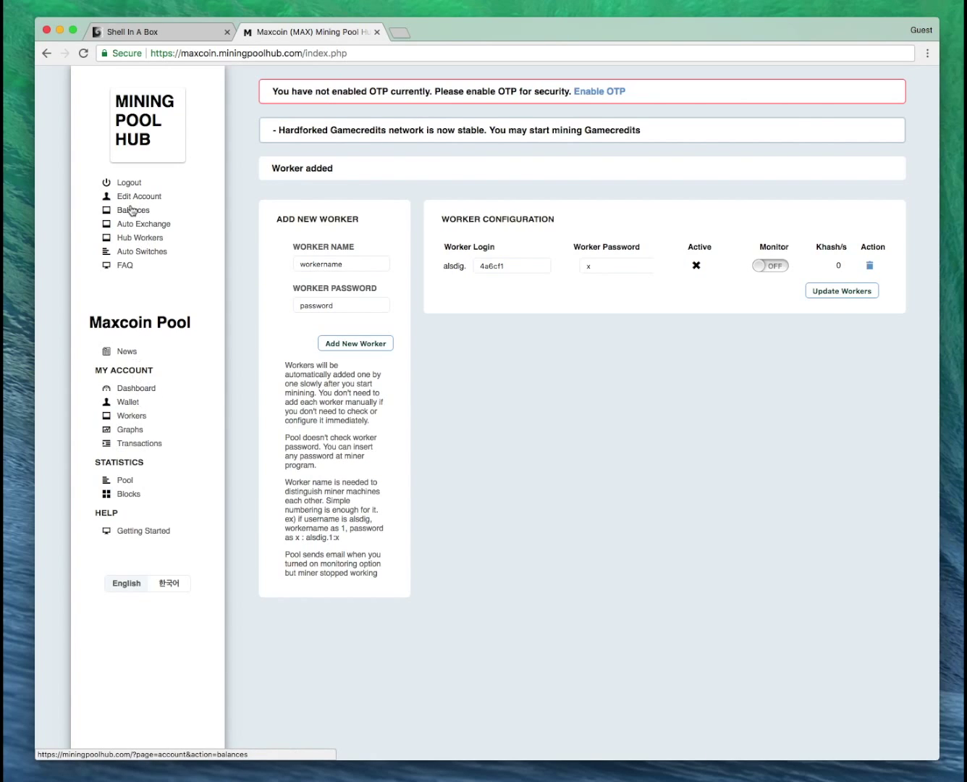
Copy the Maxcoin host hub.miningpoolhub.com (port 20461) from the Getting Started guide.
left_click(147, 532)
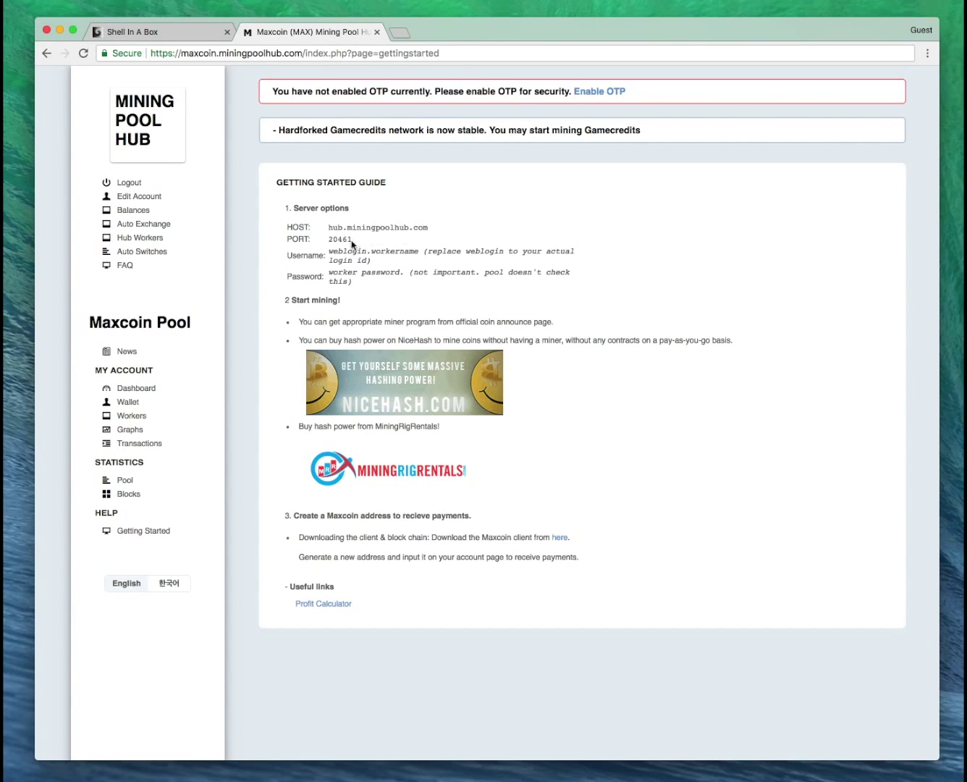
left_click_drag(430, 228, 327, 232)
key("super+c")
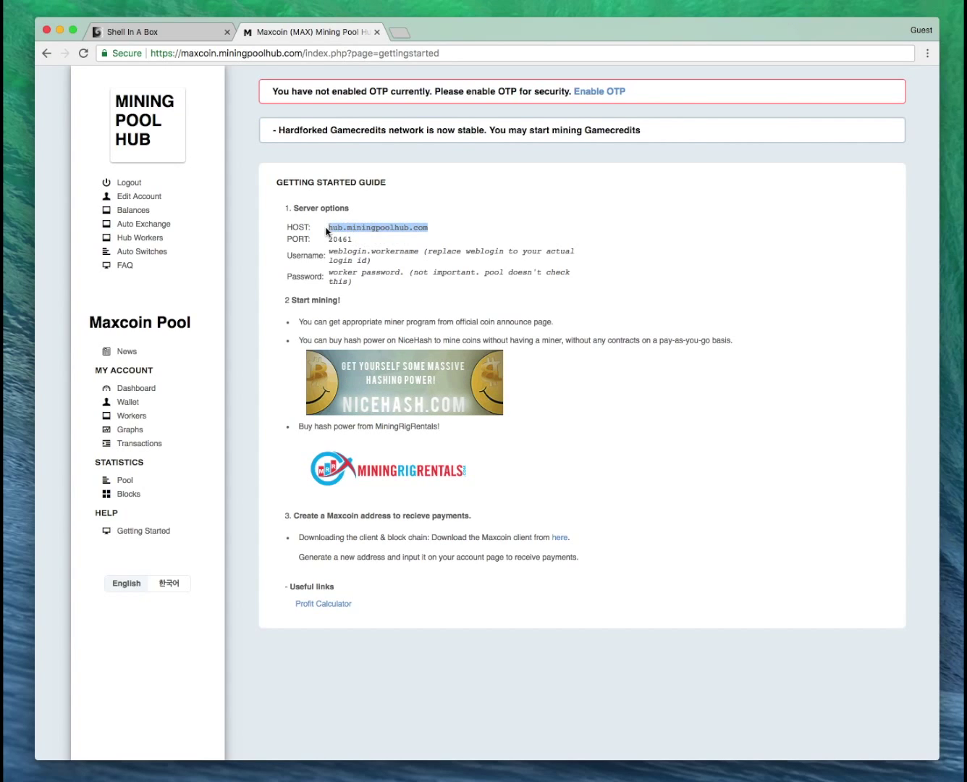
left_click(144, 33)
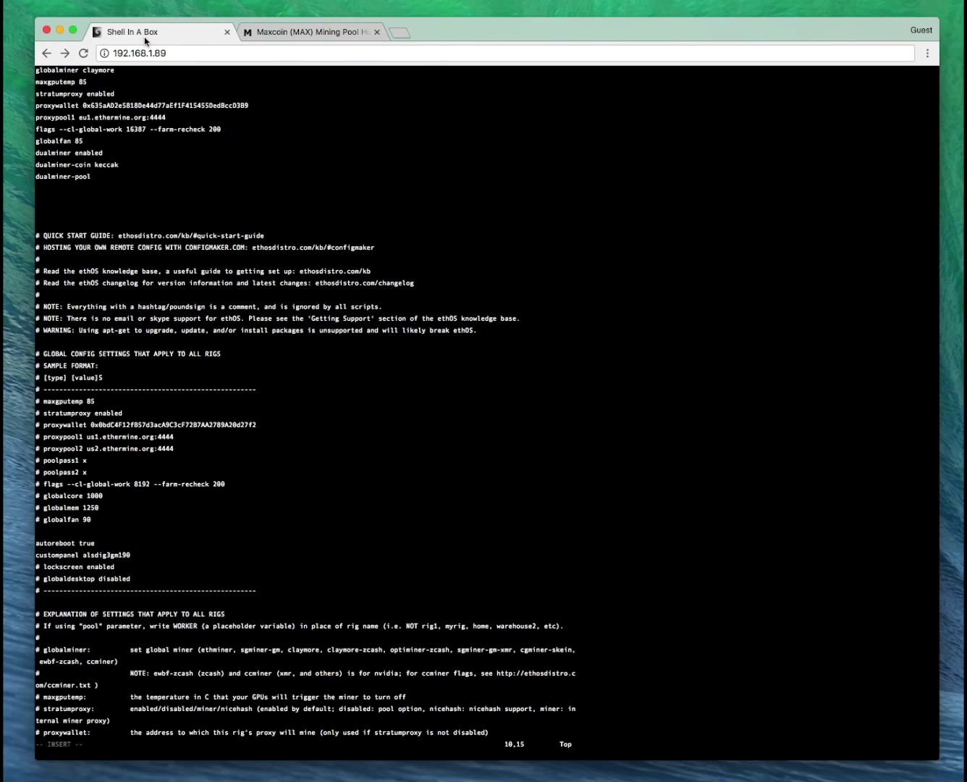
Paste hub.miningpoolhub.com:20461 into the dualminer-pool line without the leading space.
right_click(98, 179)
left_click(128, 209)
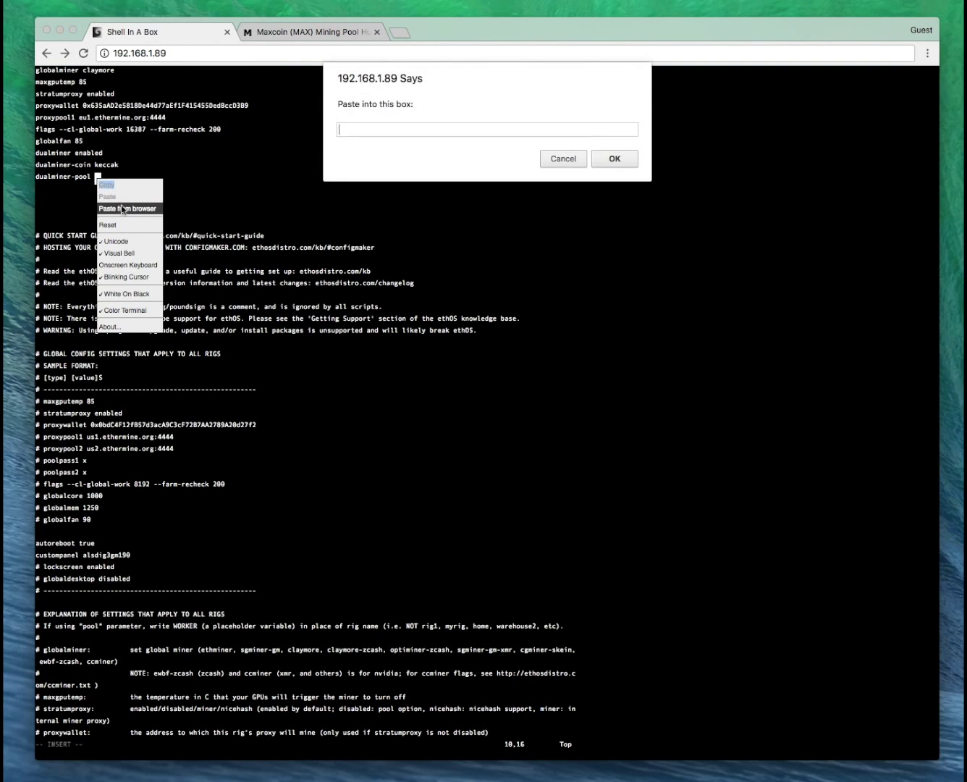
key("super+v")
left_click_drag(357, 129, 337, 130)
key("BackSpace")
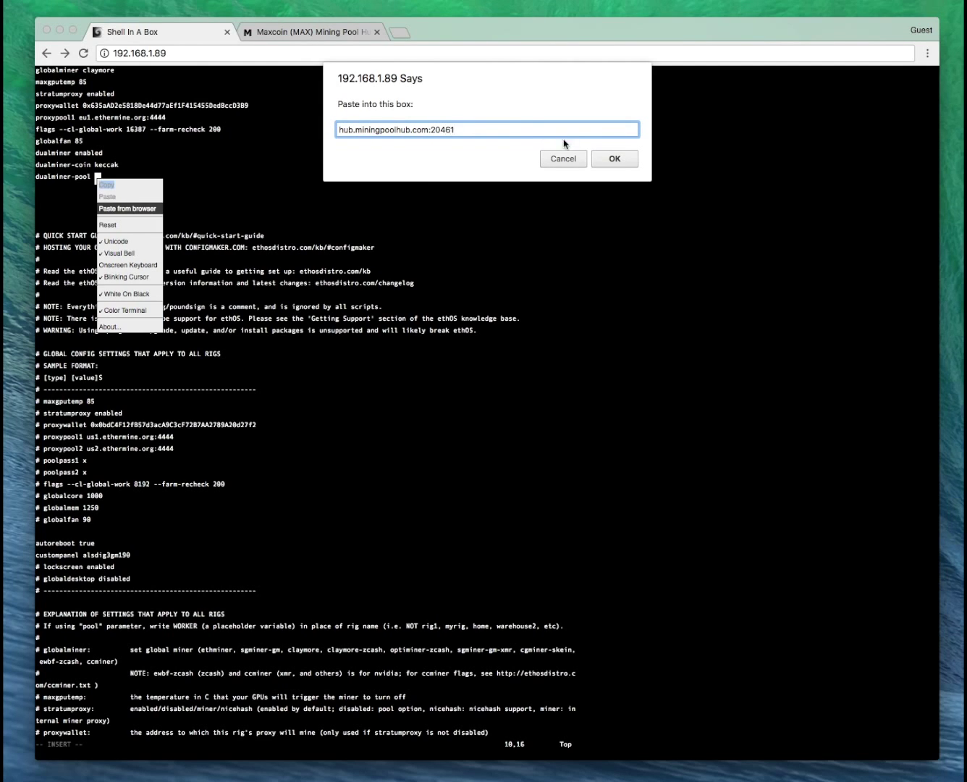
left_click(615, 159)
Start a dualminer-wallet line below dualminer-pool.
key("Return")
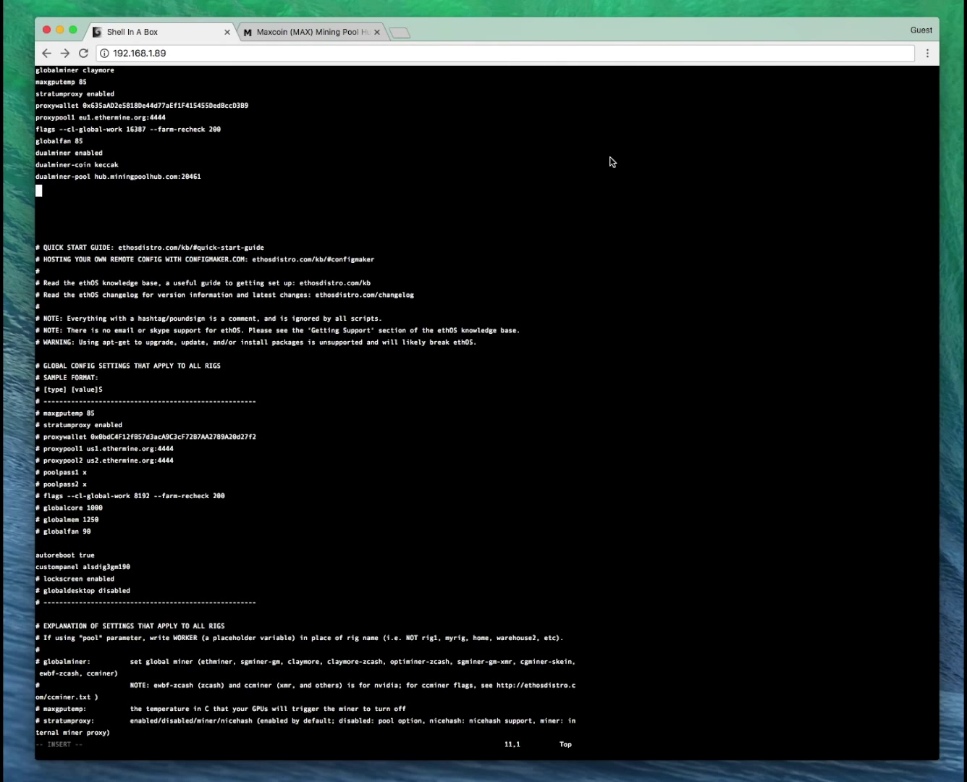
type("dualminer-wallet")
left_click(330, 36)
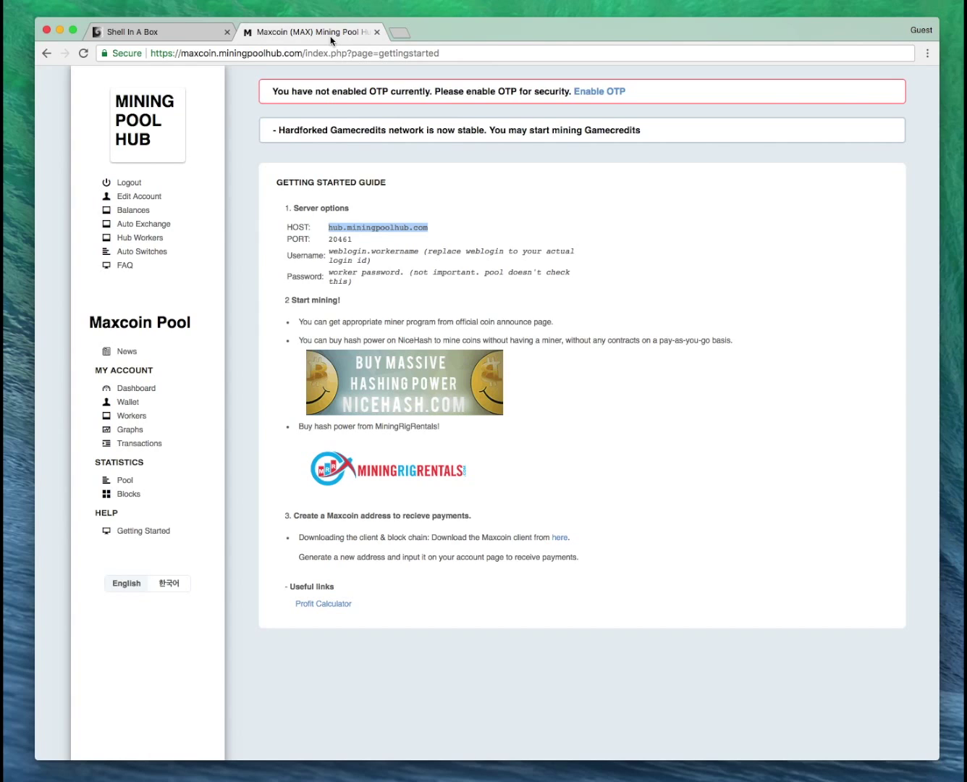
Copy the account username from the Workers page's worker login.
left_click(134, 417)
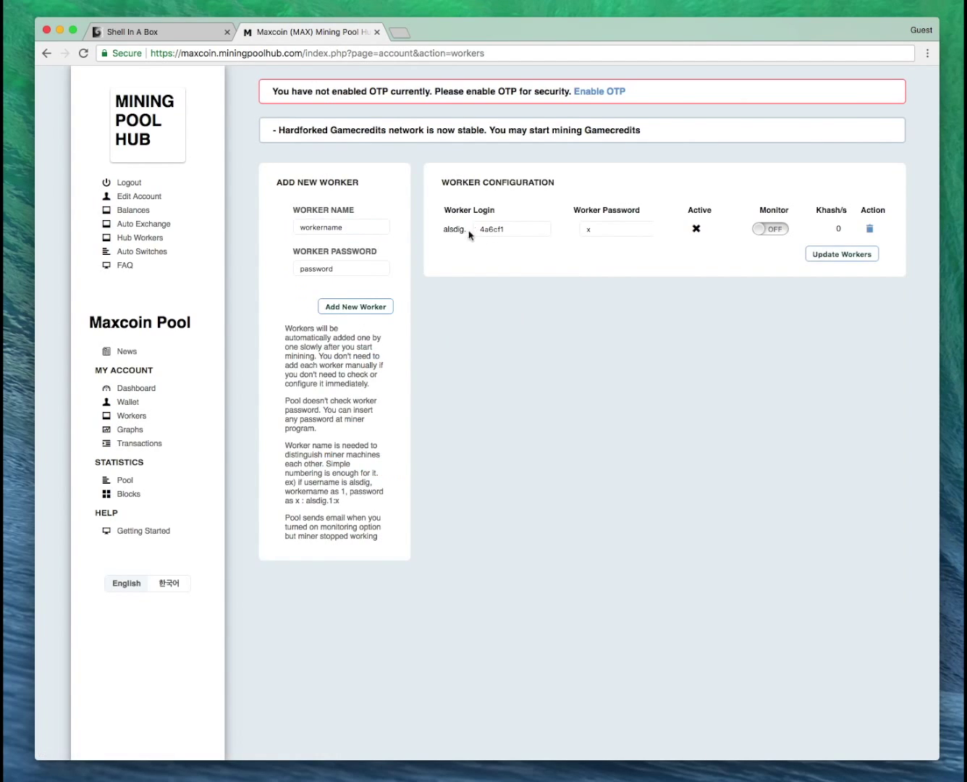
left_click_drag(465, 229, 443, 231)
key("super+c")
left_click(164, 35)
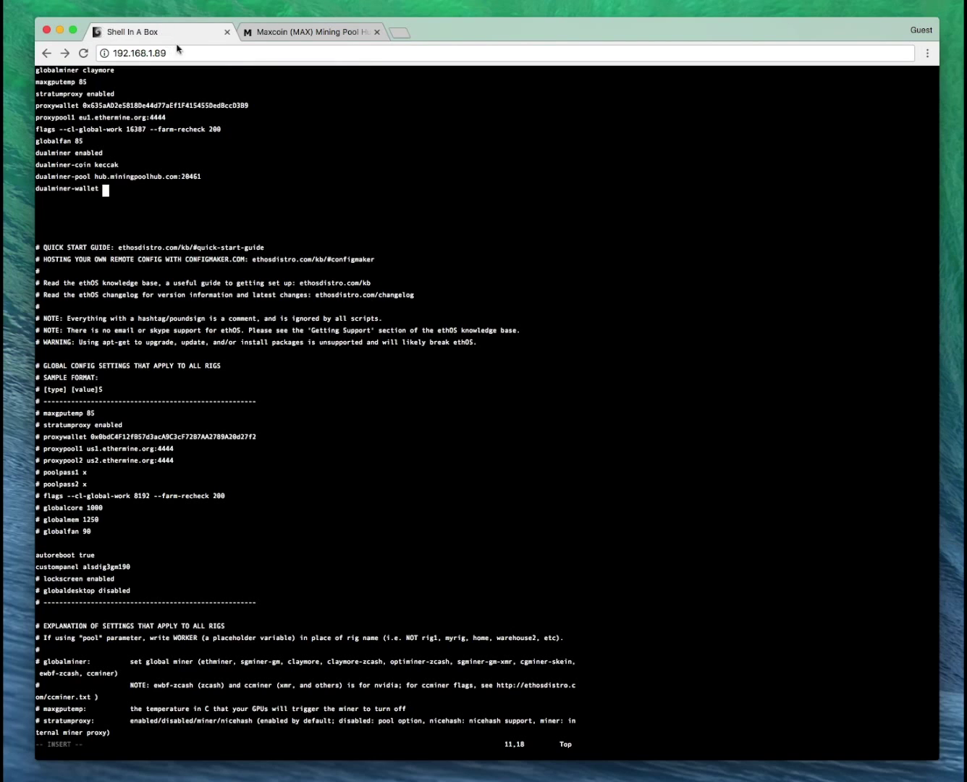
Paste the pool account username into the dualminer-wallet line.
right_click(105, 189)
left_click(137, 219)
key("super+v")
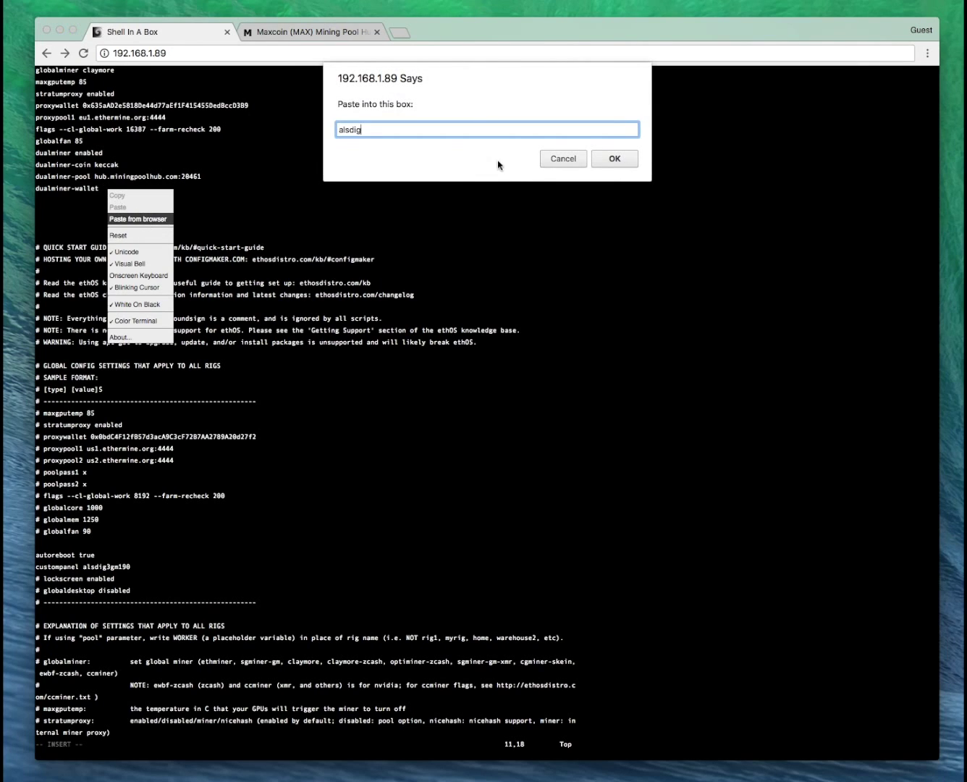
left_click(617, 158)
Add a dualminer-poolpass x line and delete the surplus blank lines.
key("Return")
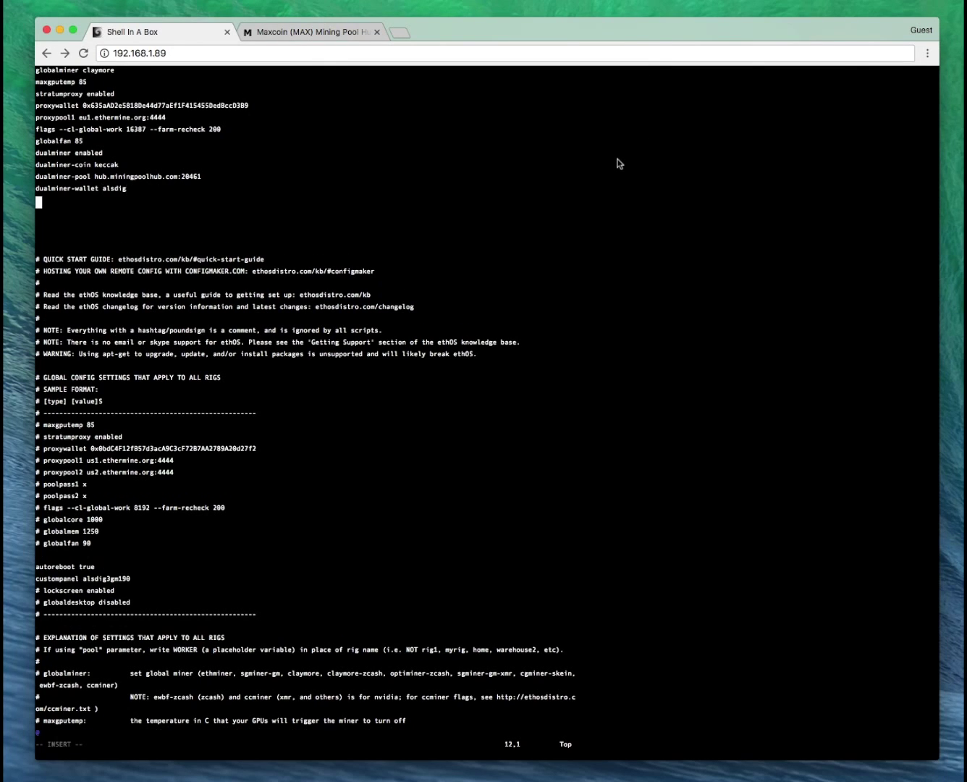
type("dualminer-poolpass x")
key("Return")
key("Down")
key("Down")
key("Down")
key("BackSpace")
key("BackSpace")
key("BackSpace")
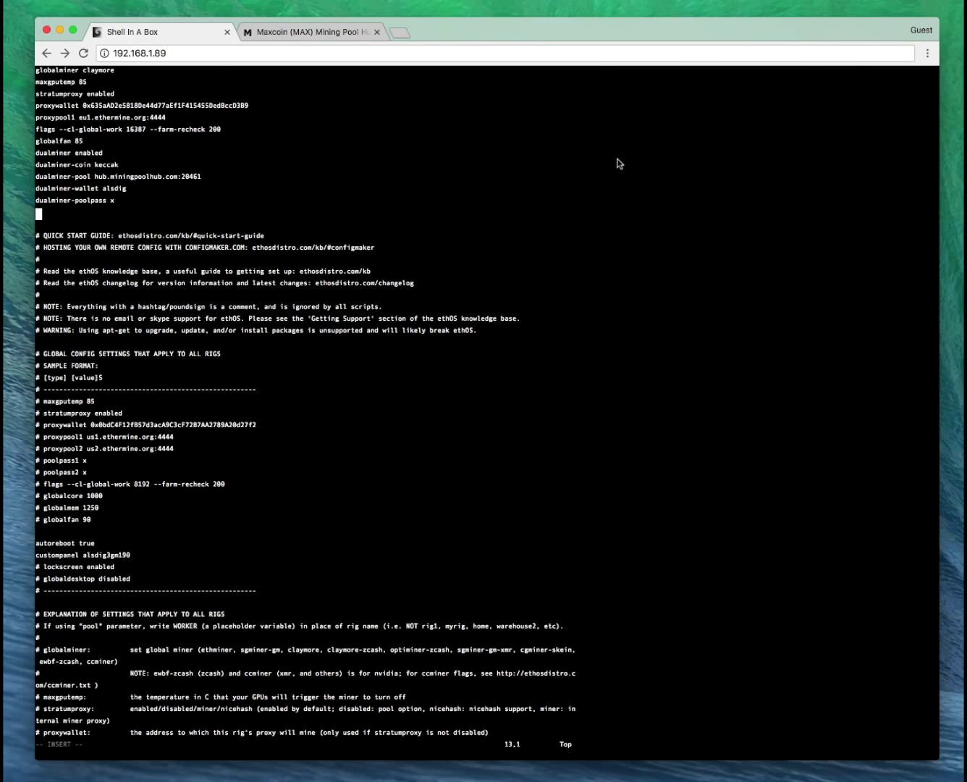
Add the line claymore=flags -dcri 5 and leave insert mode.
type("claymore=flags -dcri 5")
key("Escape")
key("Escape")
Save local.conf with :x and reboot the rig with r.
type(":x")
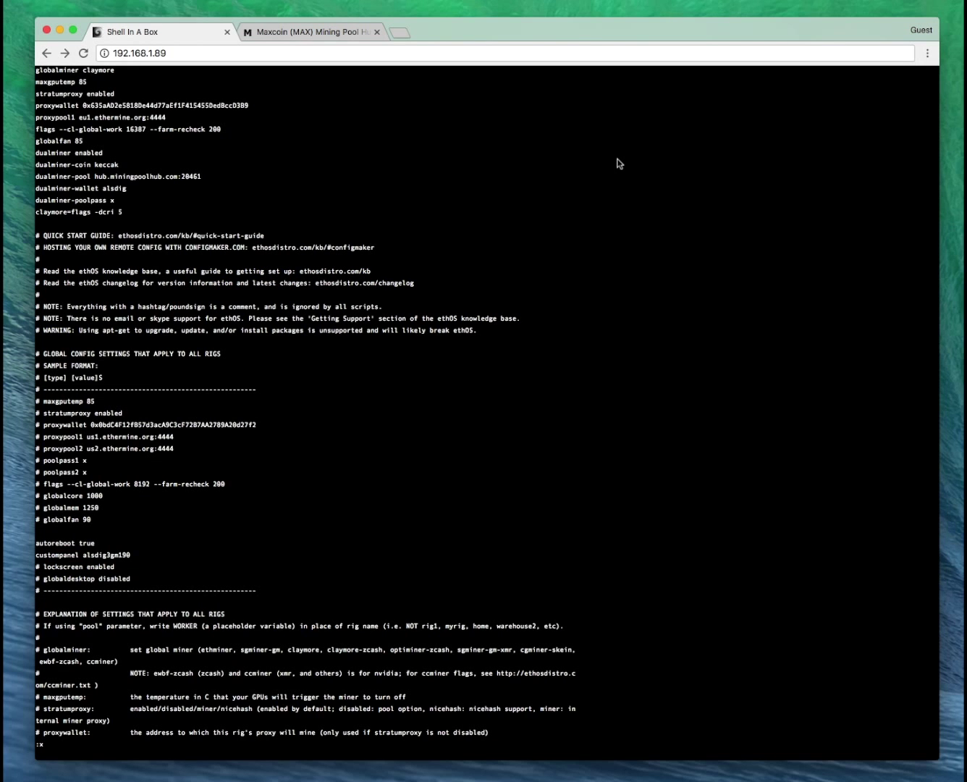
key("Return")
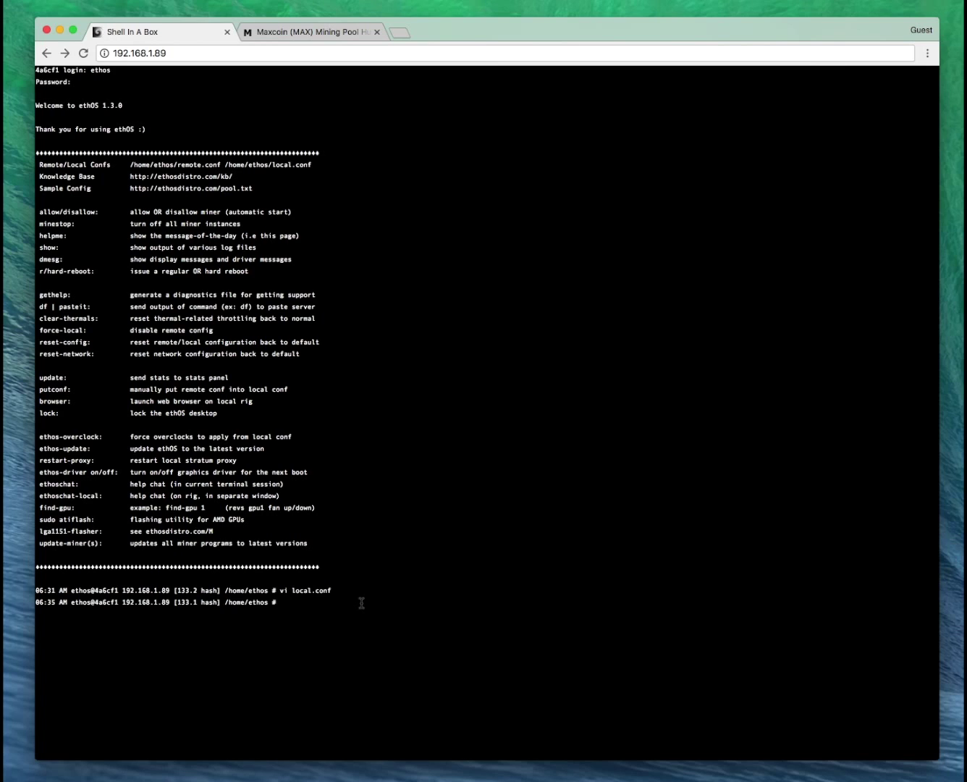
type("r")
key("Return")
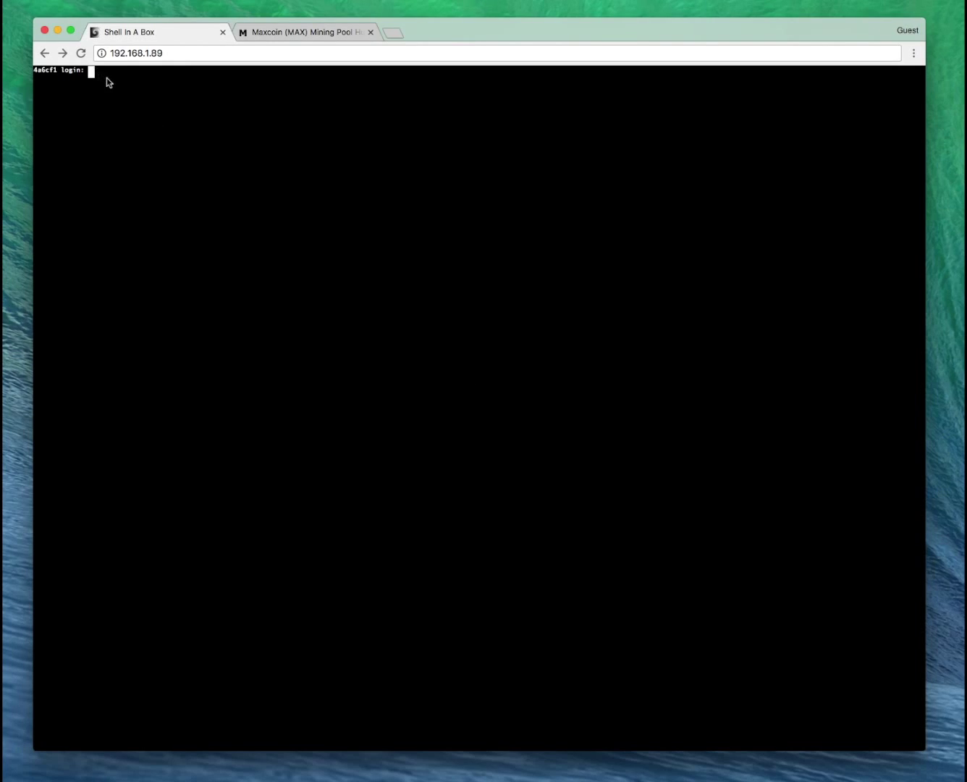
Log back into the rebooted ethOS rig with the user name 'ethos'.
type("ethos")
key("Return")
key("Return")
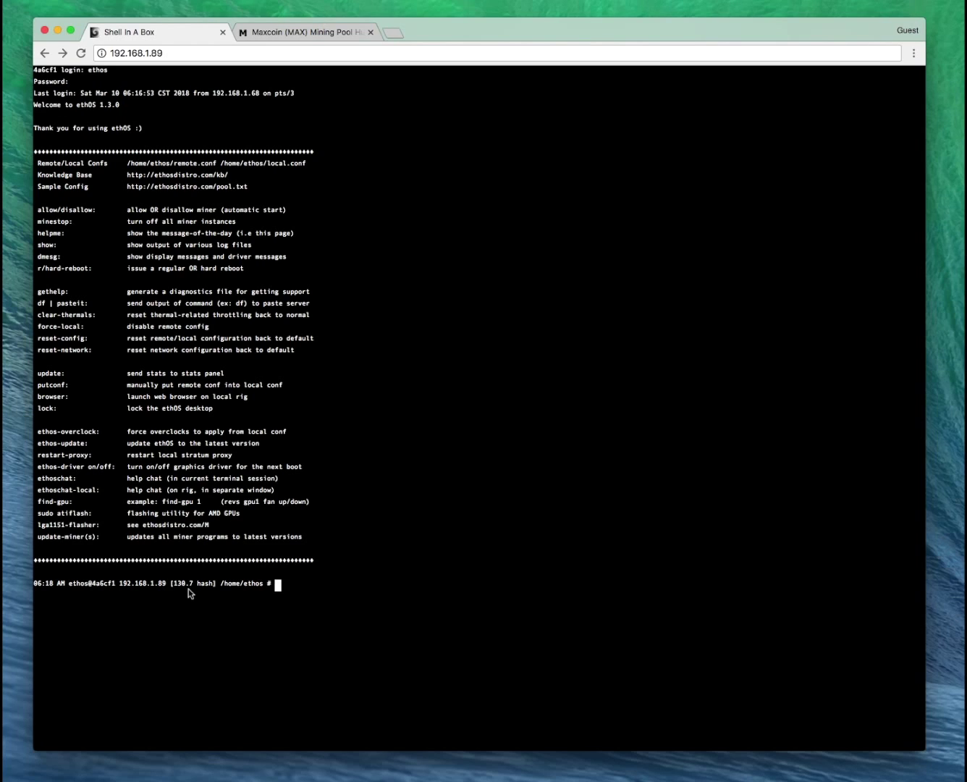
Run show stats to confirm claymore dual-mining keccak on hub.miningpoolhub.com:20461 at 130.8 hash.
type("show stats")
key("Return")
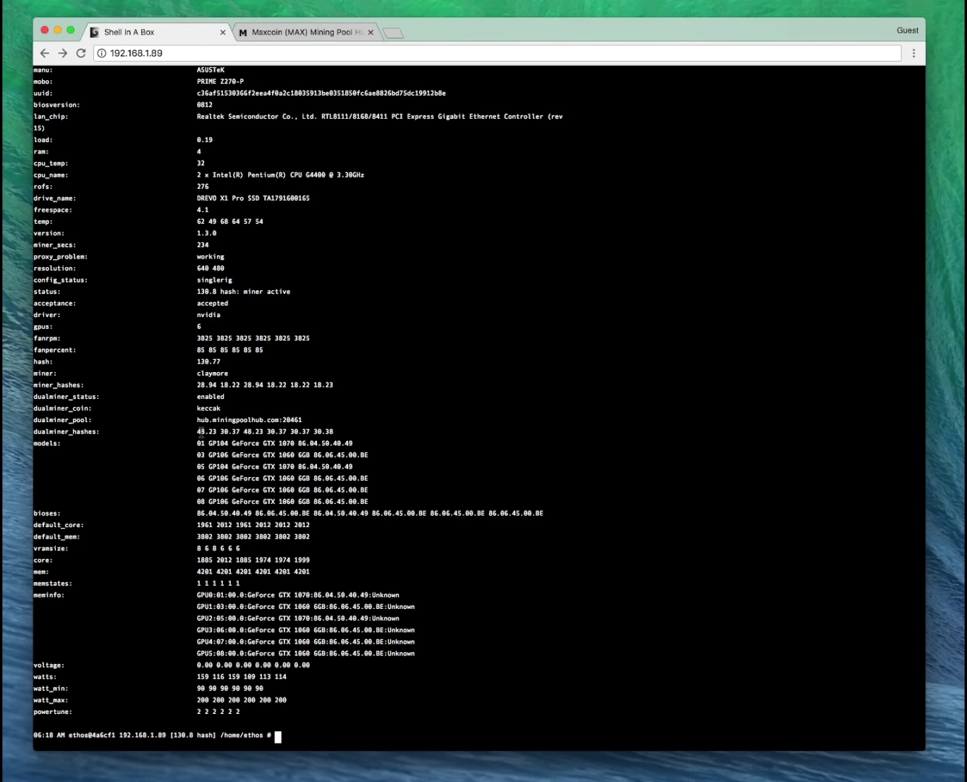
type("show miner")
Watch the live Claymore output (ETH ~130.8 Mh/s, KC ~218 Mh/s), then exit to the prompt.
key("Return")
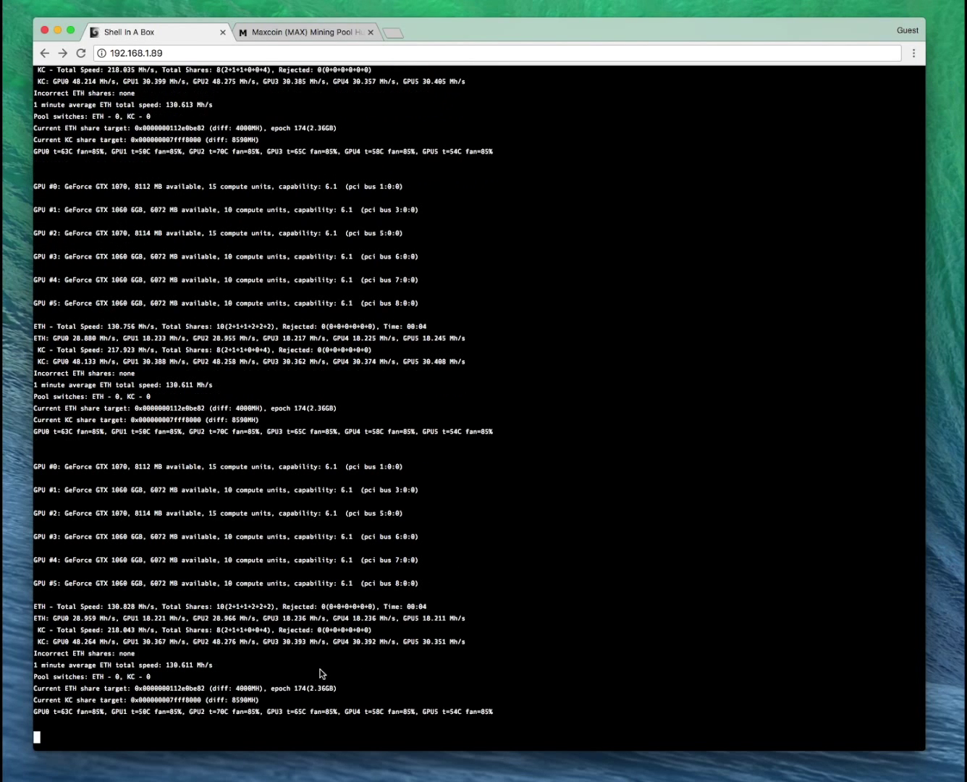
key("ctrl+c")
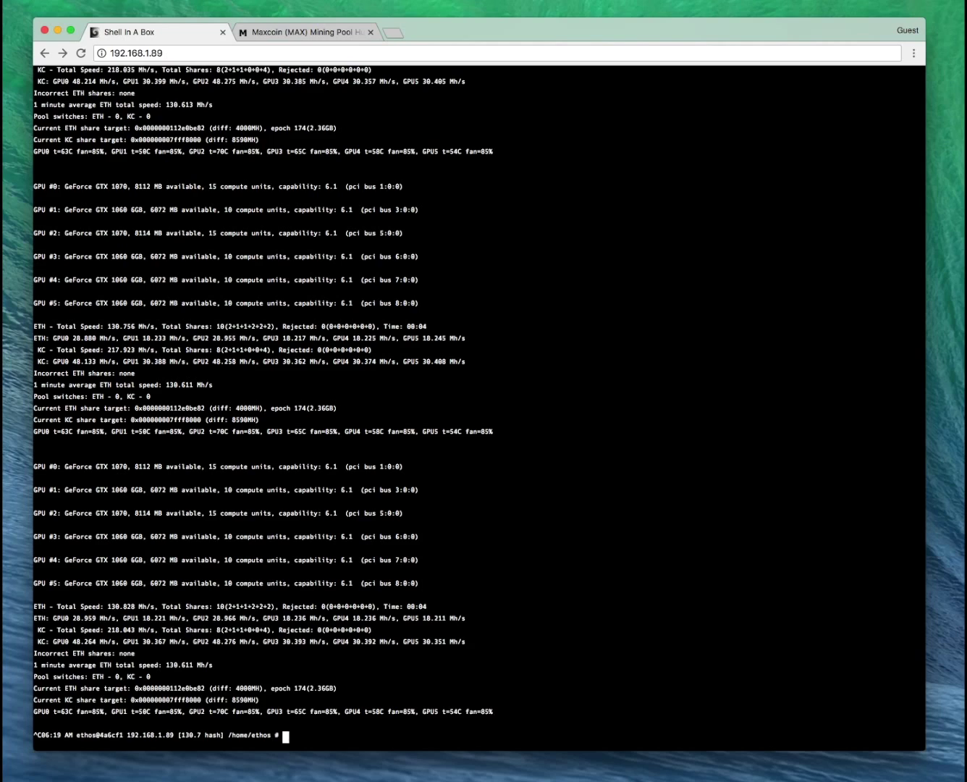